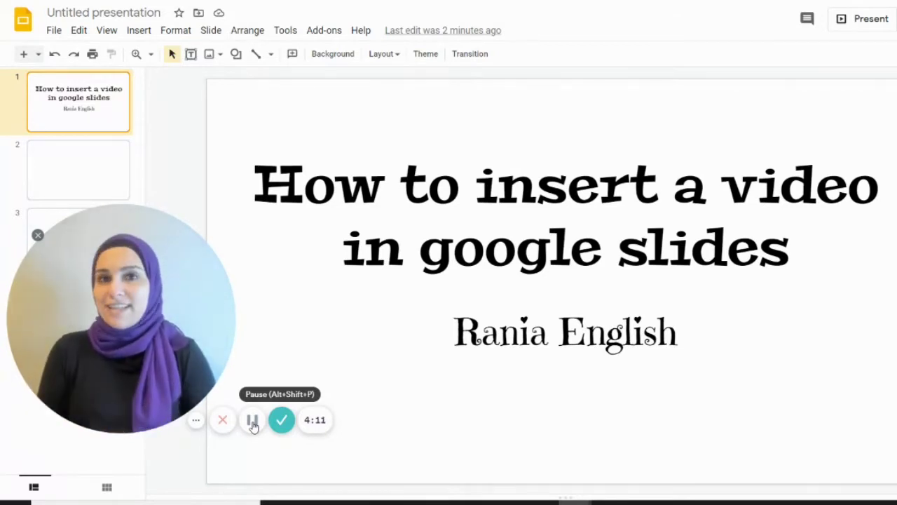
Select blank slide 2 and copy the short share link of THE FARMER STORY YouTube video.
{"action": "mouse_move", "coordinate": [169, 337]}
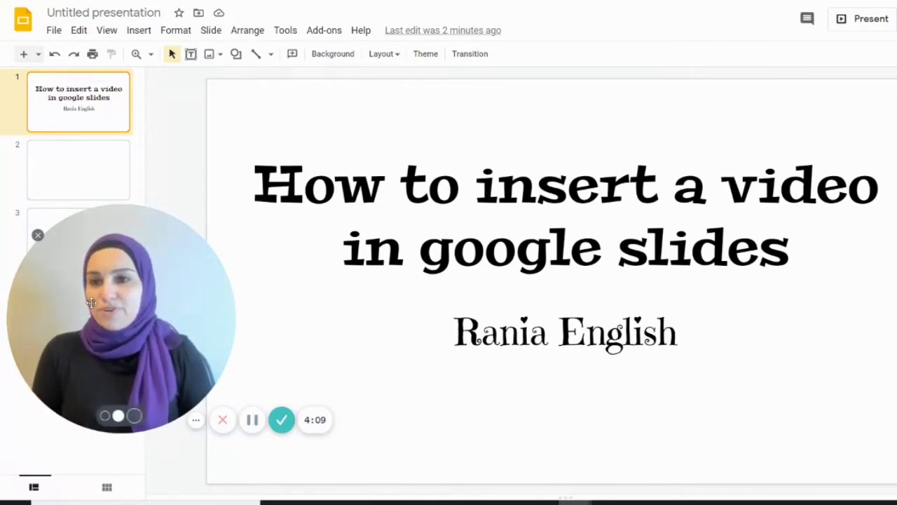
{"action": "left_click", "coordinate": [98, 168]}
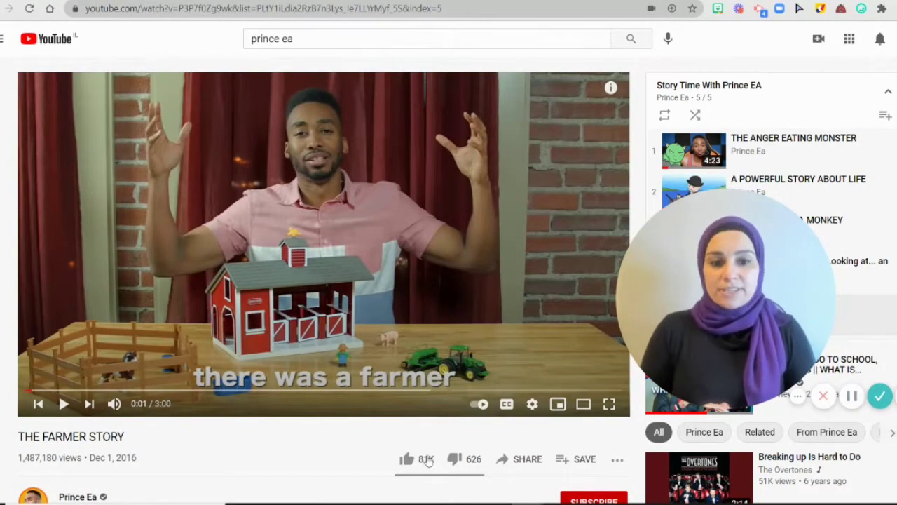
{"action": "left_click", "coordinate": [519, 460]}
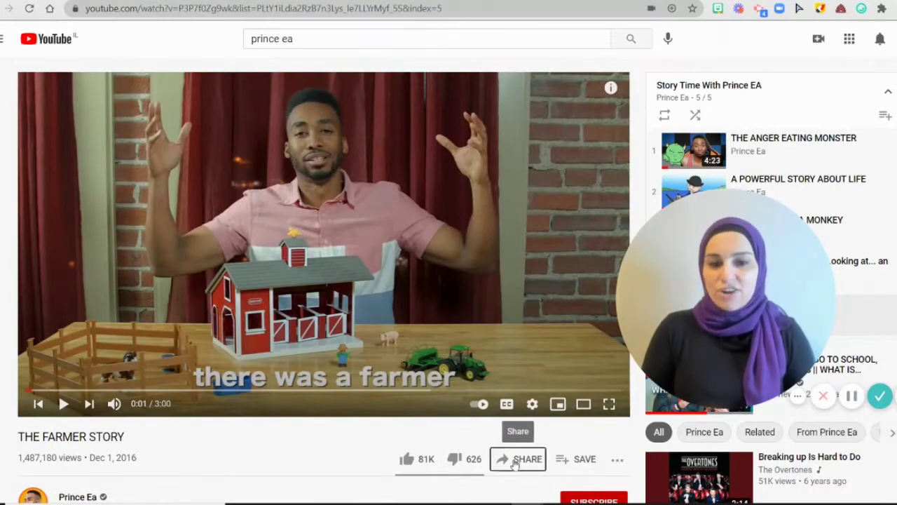
{"action": "left_click", "coordinate": [582, 344]}
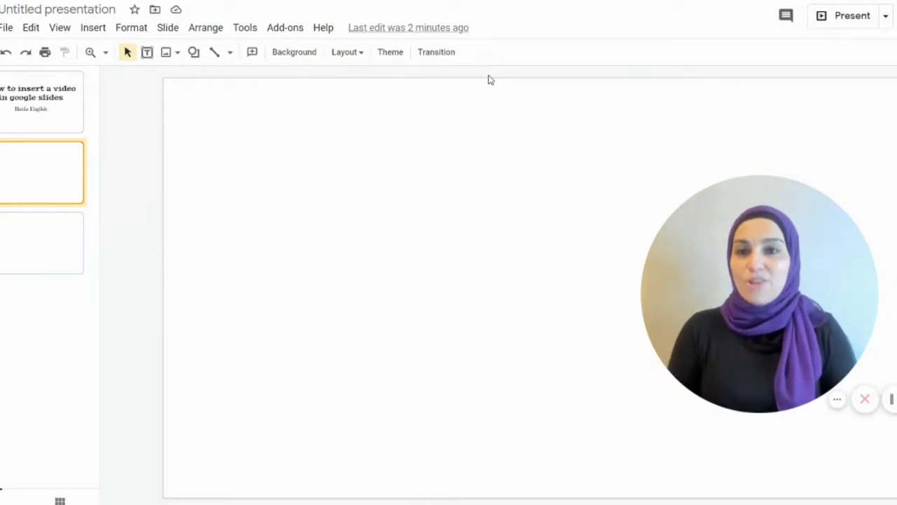
Insert THE FARMER STORY video on slide 2 by pasting its YouTube link as a URL.
{"action": "left_click", "coordinate": [93, 28]}
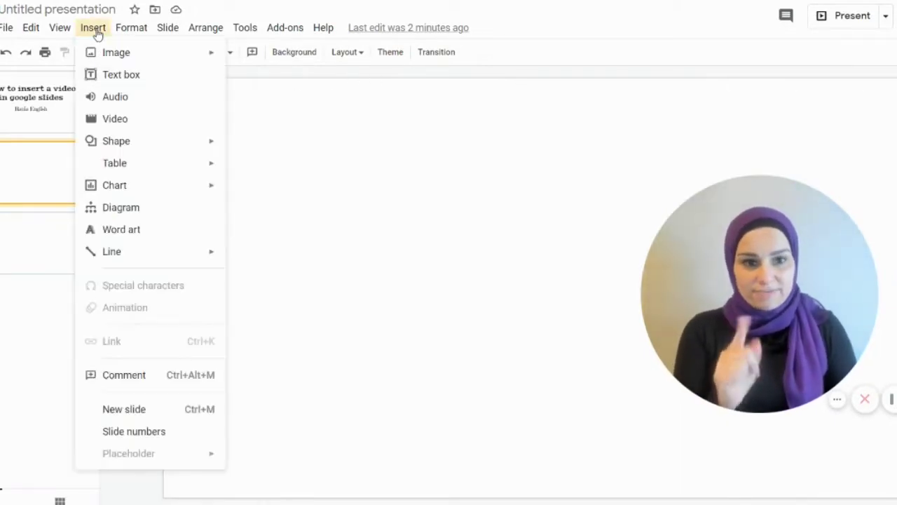
{"action": "left_click", "coordinate": [115, 119]}
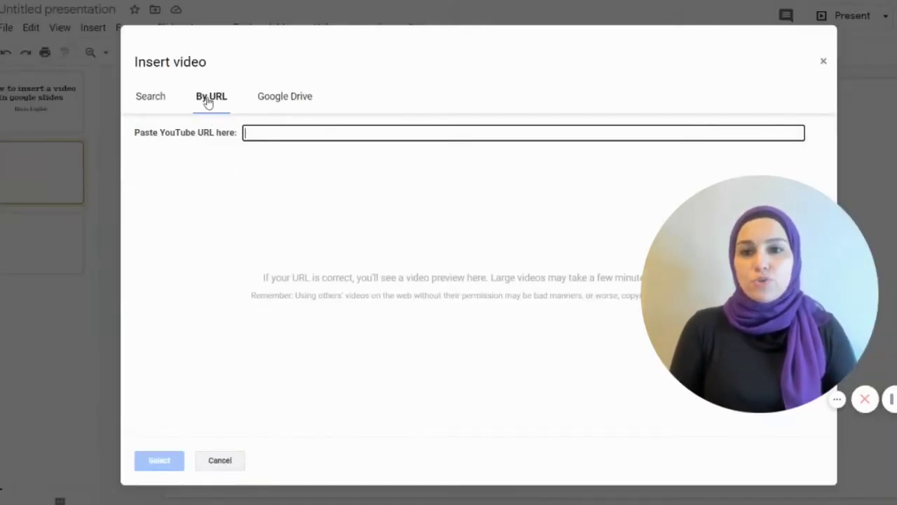
{"action": "left_click", "coordinate": [253, 132]}
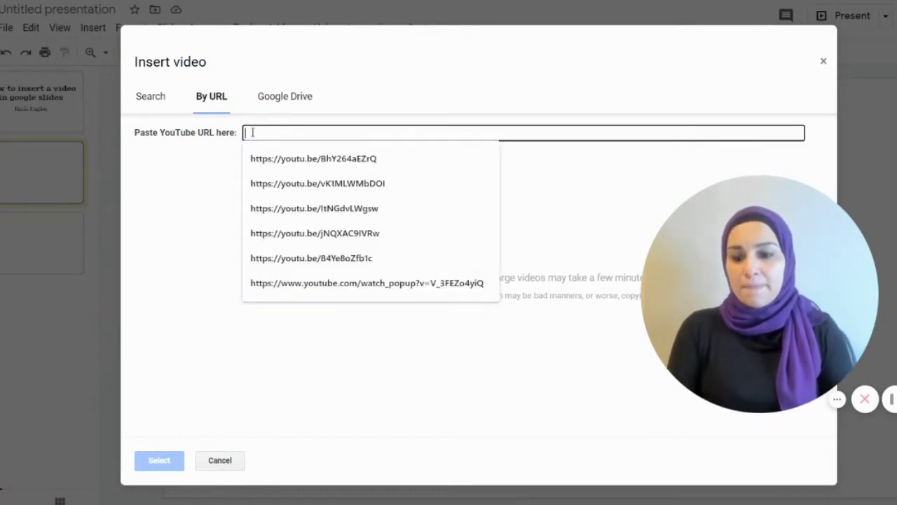
{"action": "key", "text": "ctrl+v"}
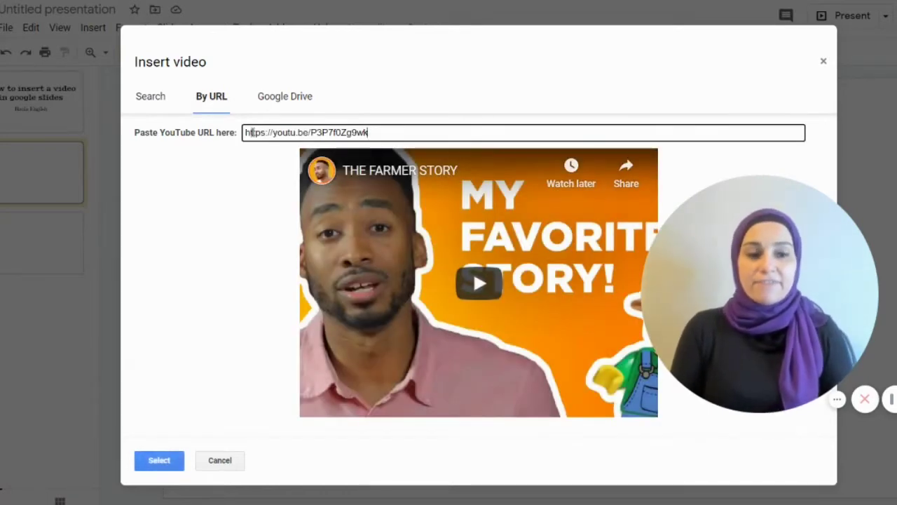
{"action": "left_click", "coordinate": [159, 460]}
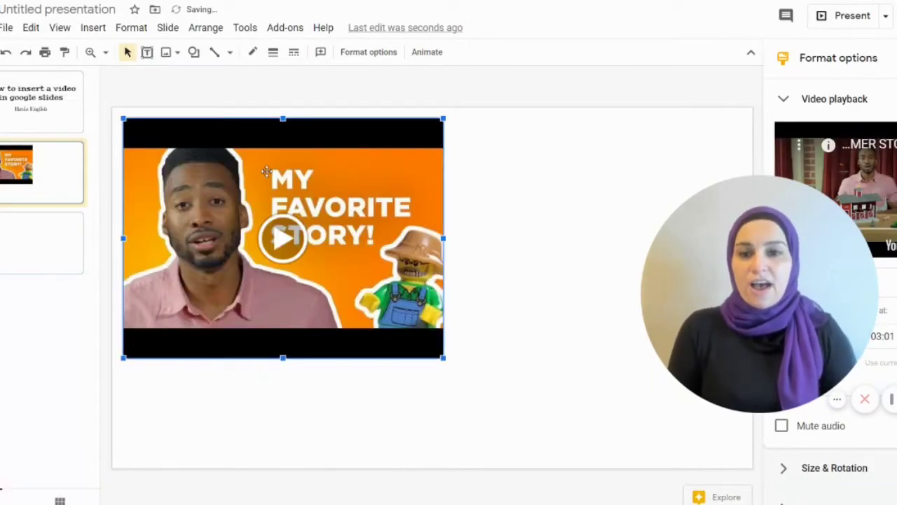
Move the video toward the slide's centre and resize it to a medium size.
{"action": "left_click_drag", "start_coordinate": [240, 157], "coordinate": [365, 240]}
{"action": "left_click_drag", "start_coordinate": [573, 199], "coordinate": [412, 321]}
{"action": "left_click_drag", "start_coordinate": [335, 328], "coordinate": [250, 148]}
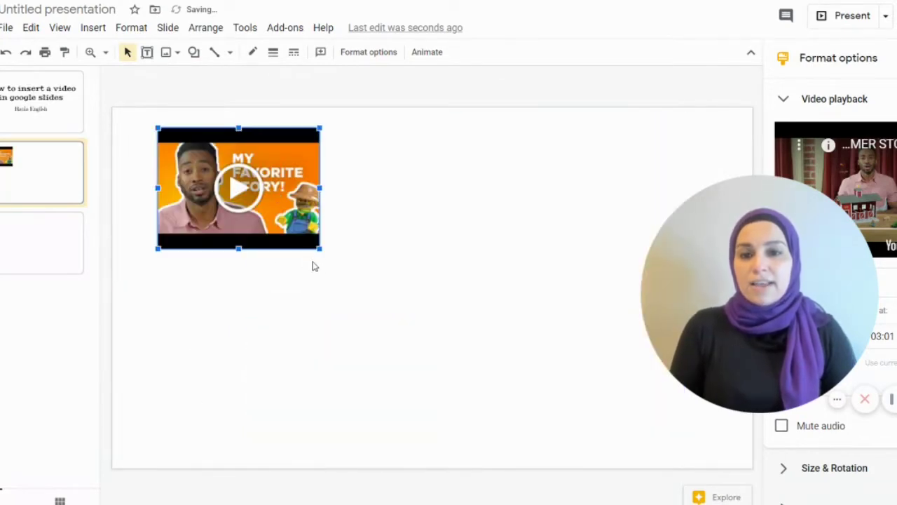
{"action": "left_click_drag", "start_coordinate": [319, 247], "coordinate": [448, 345]}
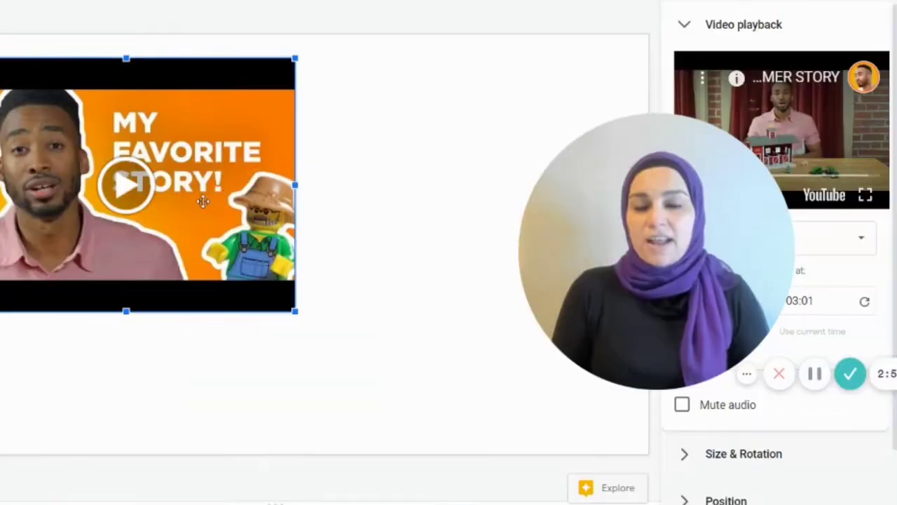
{"action": "left_click_drag", "start_coordinate": [625, 145], "coordinate": [330, 140]}
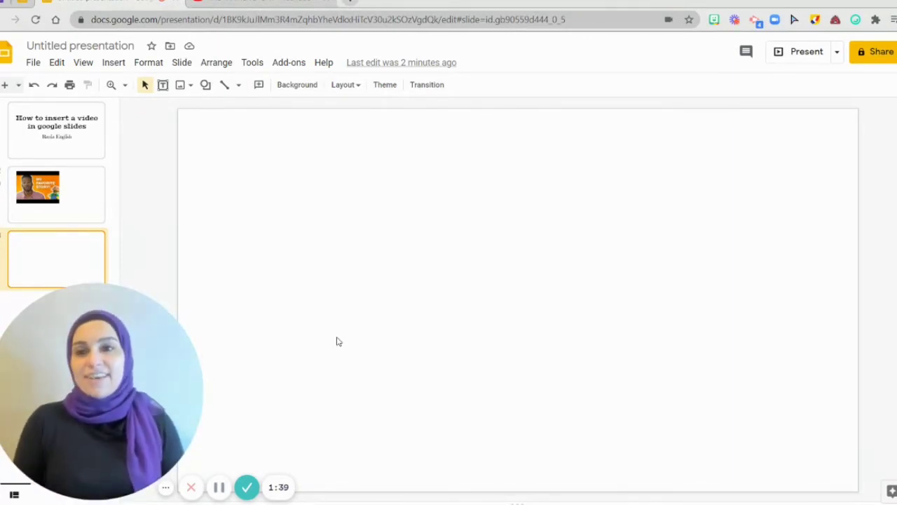
Search the web for images with the query 'tv set png'.
{"action": "left_click", "coordinate": [113, 63]}
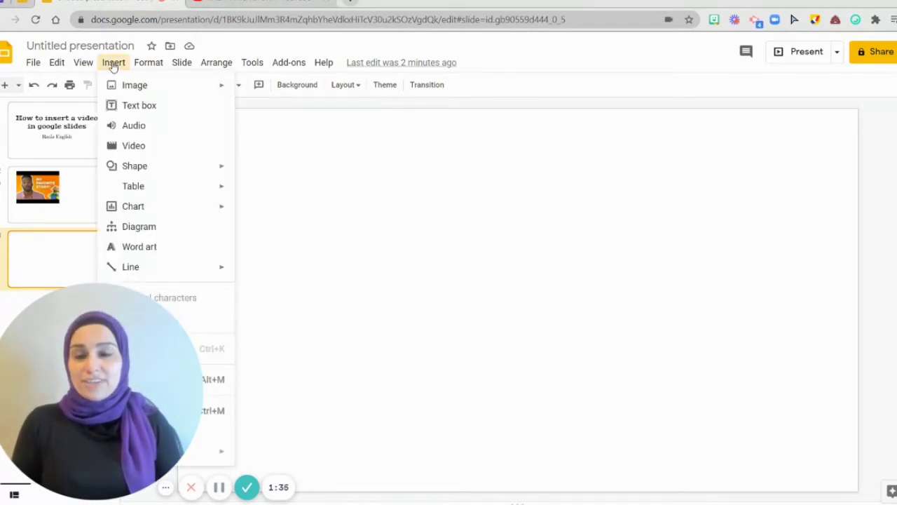
{"action": "mouse_move", "coordinate": [123, 86]}
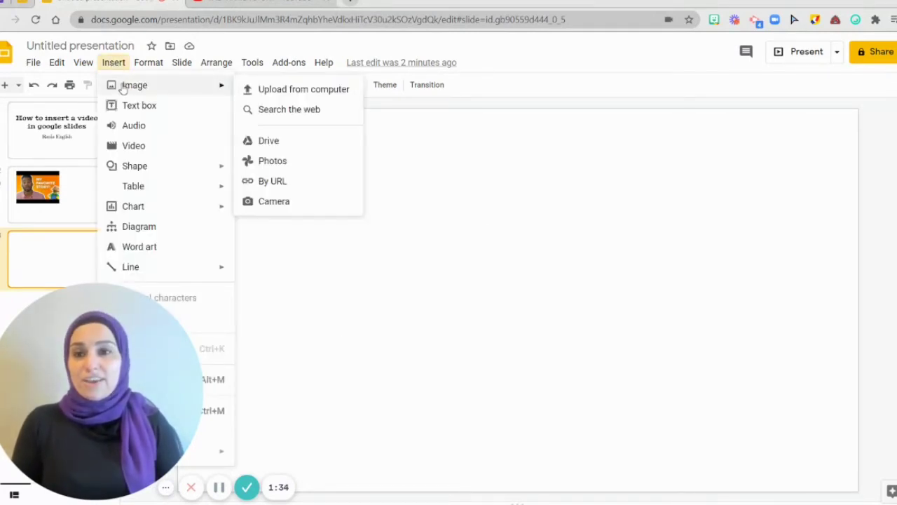
{"action": "left_click", "coordinate": [285, 115]}
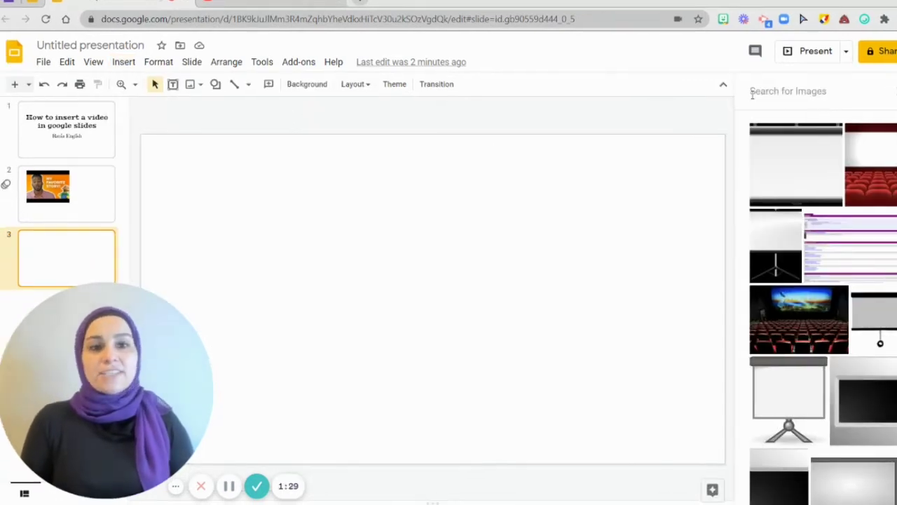
{"action": "type", "text": "t"}
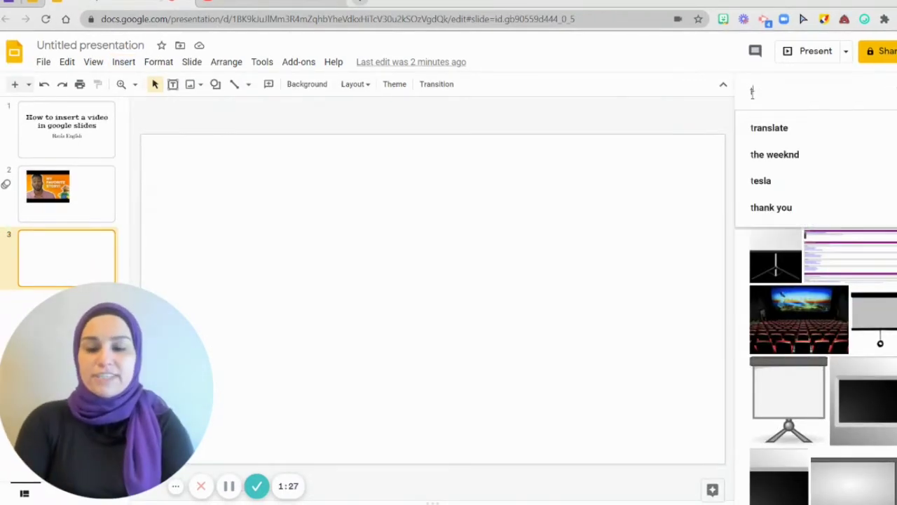
{"action": "type", "text": "v se"}
{"action": "type", "text": "t png"}
{"action": "key", "text": "Return"}
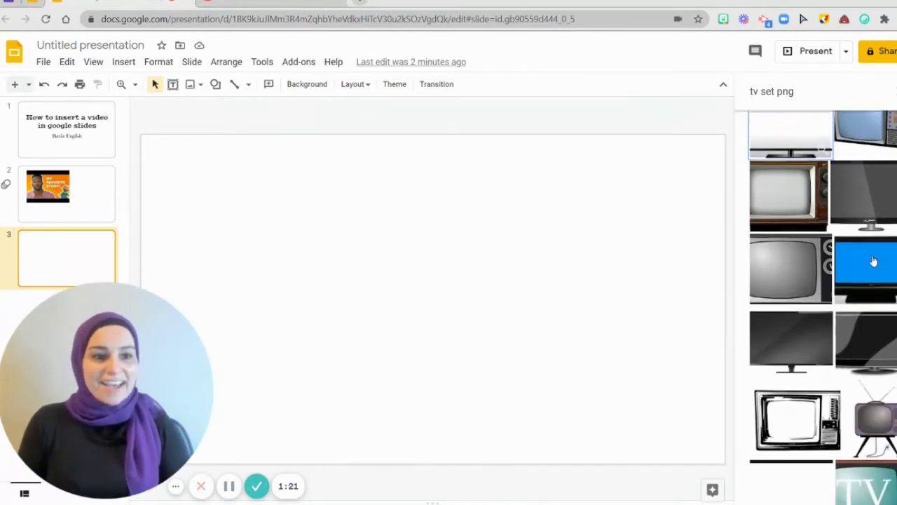
Insert the wooden retro TV picture from the search results onto slide 3.
{"action": "scroll", "coordinate": [870, 265], "scroll_direction": "down", "scroll_amount": 8}
{"action": "scroll", "coordinate": [869, 265], "scroll_direction": "down", "scroll_amount": 5}
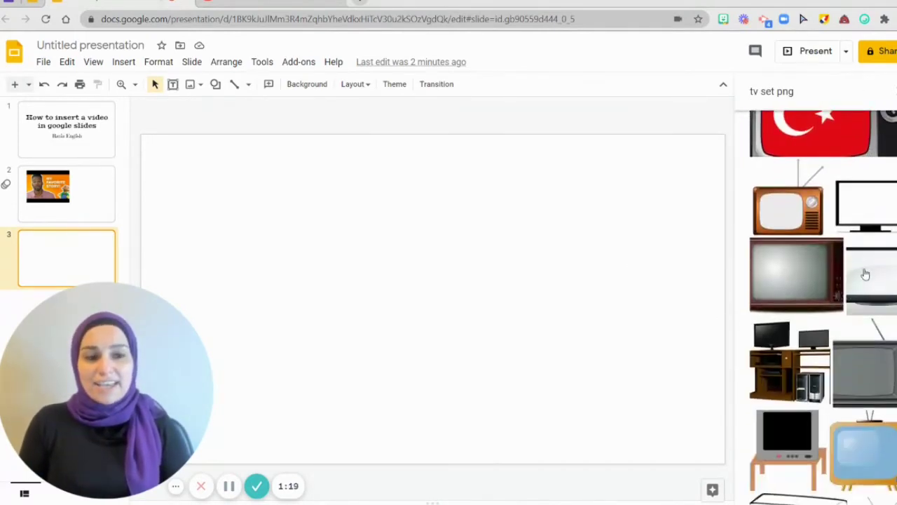
{"action": "scroll", "coordinate": [816, 295], "scroll_direction": "down", "scroll_amount": 5}
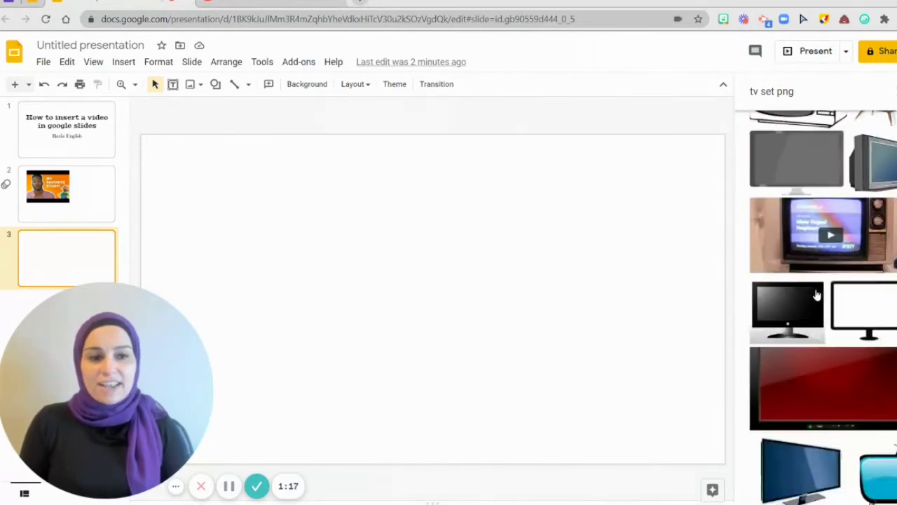
{"action": "scroll", "coordinate": [813, 298], "scroll_direction": "down", "scroll_amount": 10}
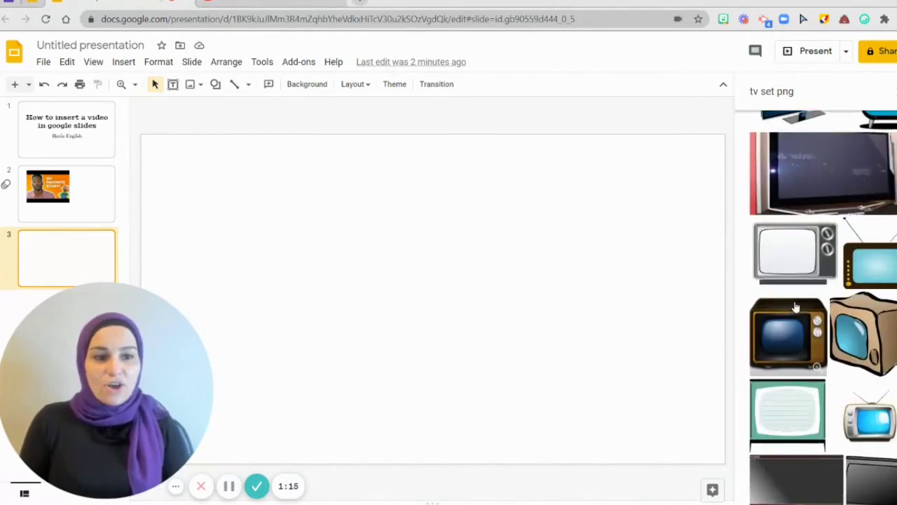
{"action": "scroll", "coordinate": [813, 308], "scroll_direction": "down", "scroll_amount": 10}
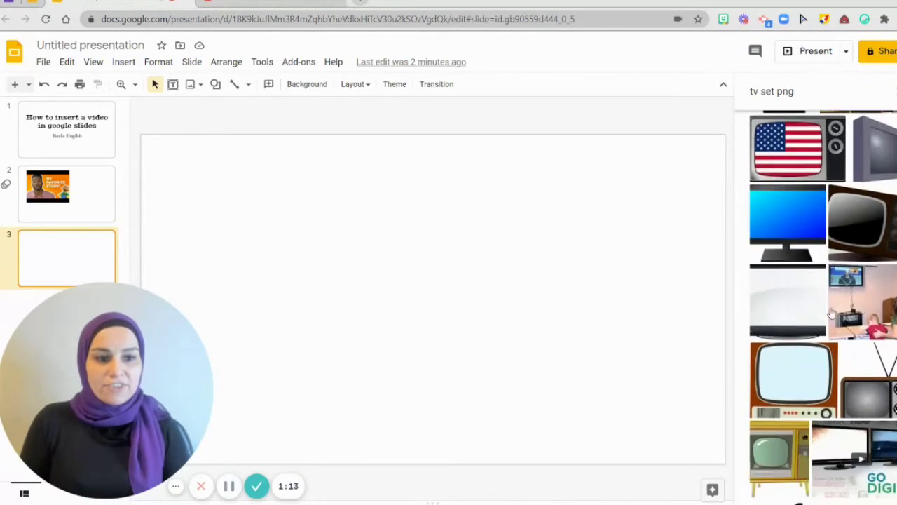
{"action": "scroll", "coordinate": [831, 313], "scroll_direction": "down", "scroll_amount": 2}
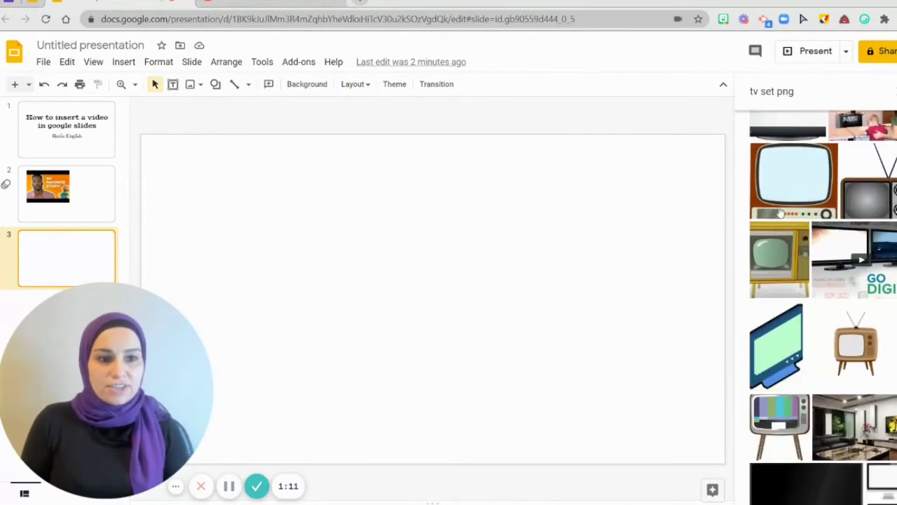
{"action": "left_click", "coordinate": [858, 341]}
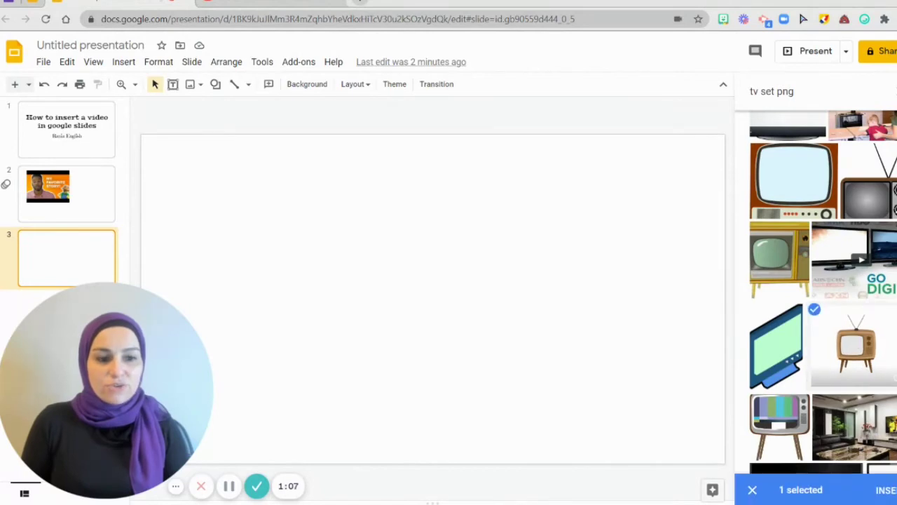
{"action": "left_click", "coordinate": [876, 488]}
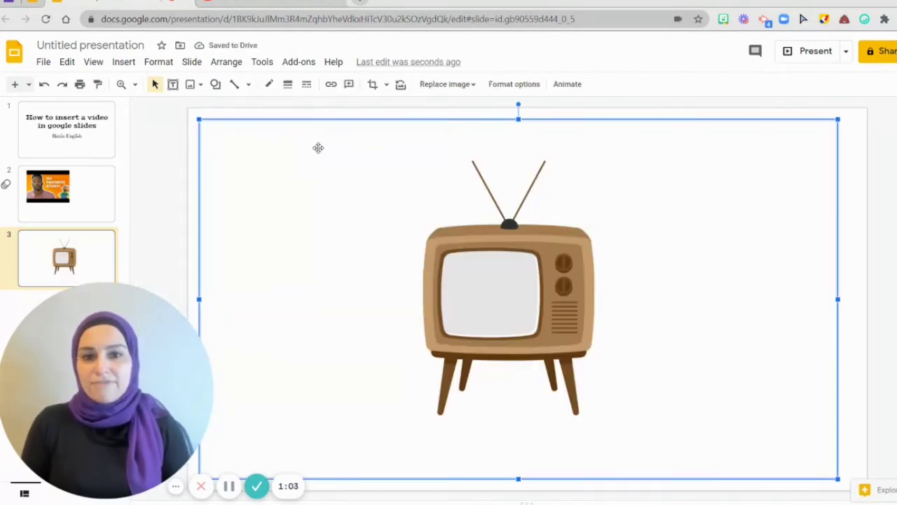
Crop the empty margins off the retro TV picture.
{"action": "double_click", "coordinate": [318, 147]}
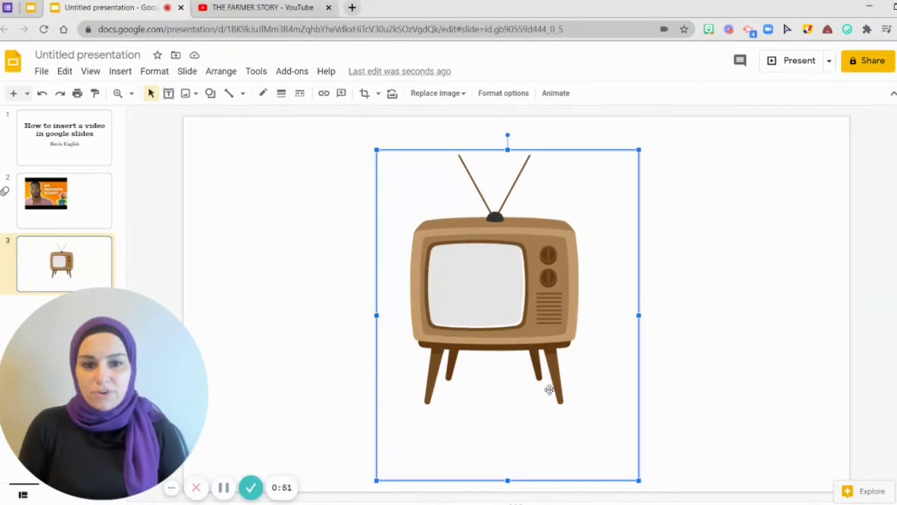
{"action": "left_click_drag", "start_coordinate": [634, 478], "coordinate": [602, 419]}
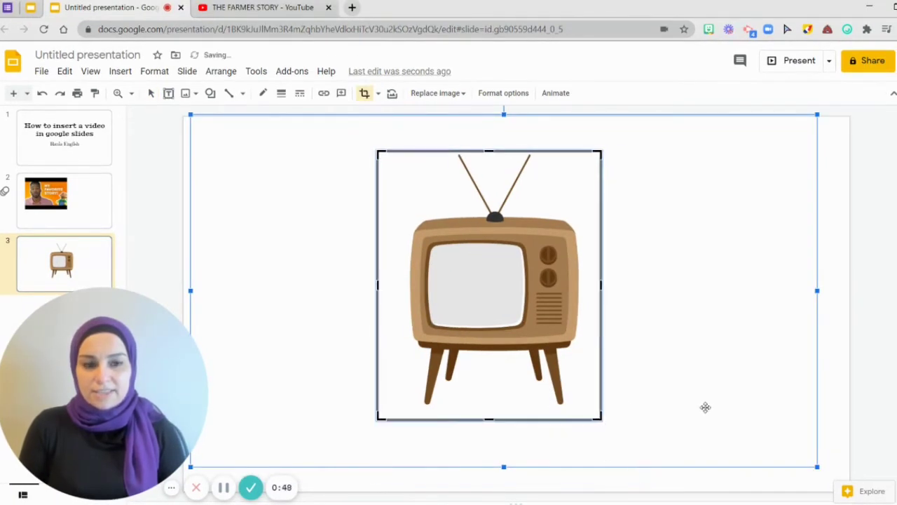
{"action": "left_click", "coordinate": [837, 335]}
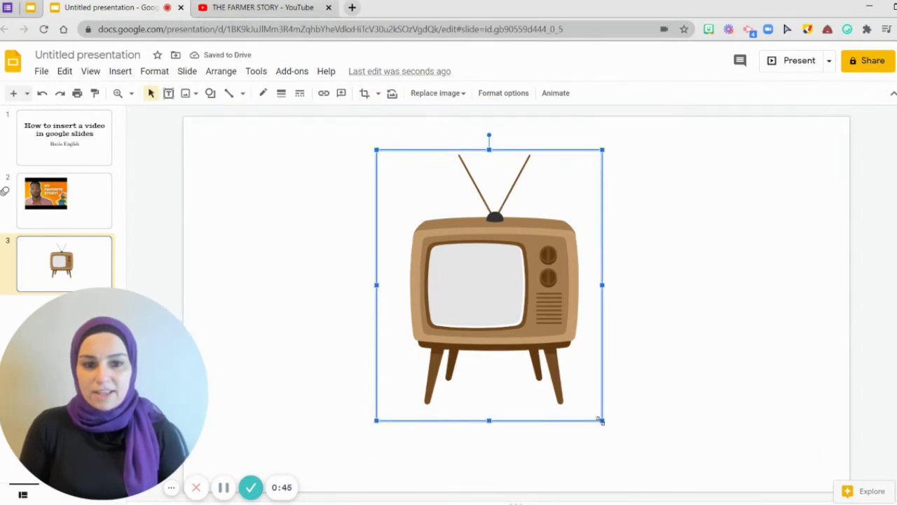
Enlarge and reposition the TV picture to fill most of the slide height.
{"action": "left_click_drag", "start_coordinate": [600, 420], "coordinate": [685, 499]}
{"action": "left_click_drag", "start_coordinate": [414, 306], "coordinate": [409, 279]}
{"action": "left_click_drag", "start_coordinate": [368, 124], "coordinate": [354, 110]}
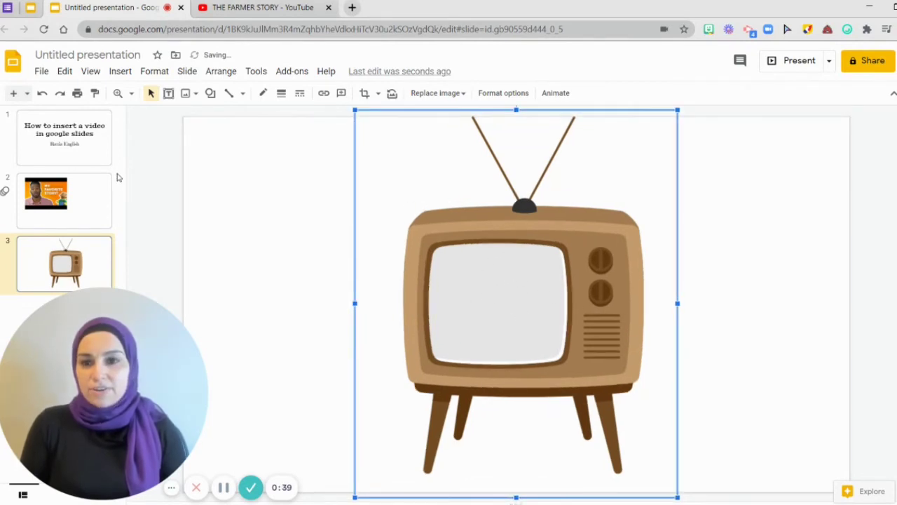
{"action": "left_click", "coordinate": [165, 183]}
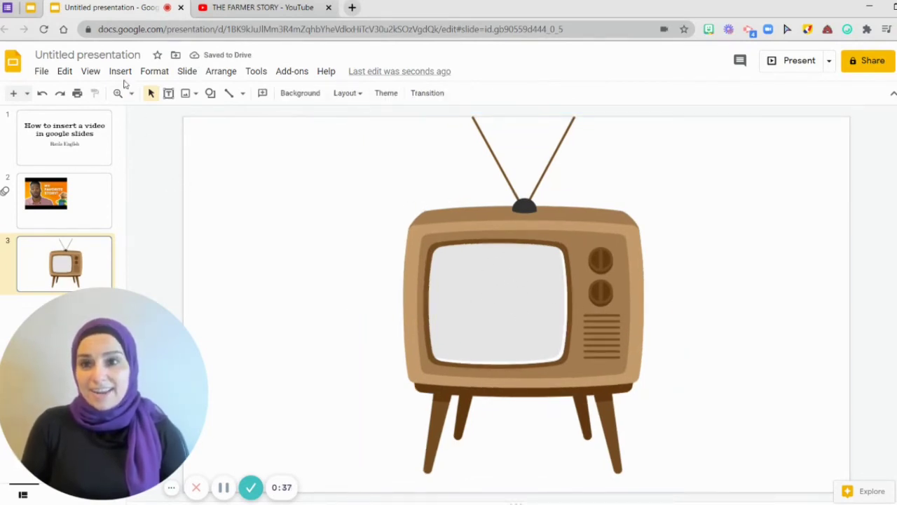
Insert the YouTube video on slide 3 from its pasted URL.
{"action": "left_click", "coordinate": [120, 71]}
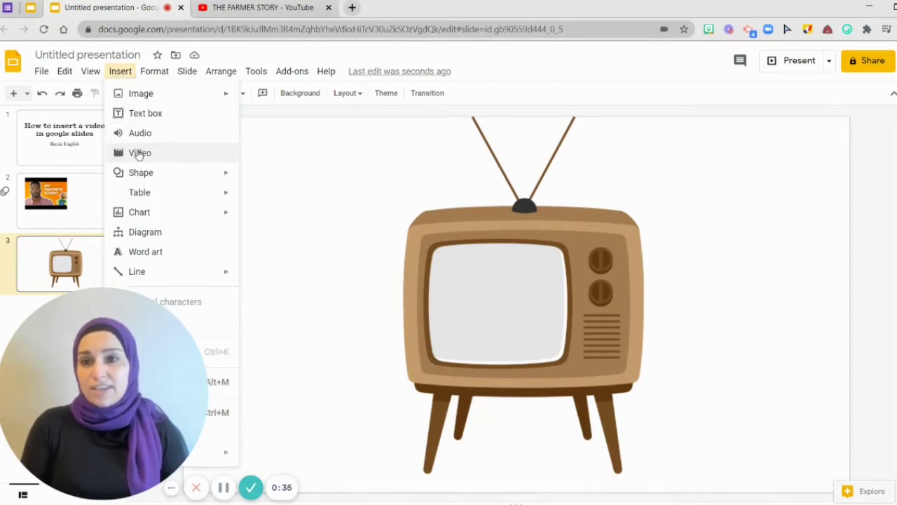
{"action": "left_click", "coordinate": [139, 153]}
{"action": "left_click", "coordinate": [356, 167]}
{"action": "type", "text": "https://youtu.be/P3P7f0Zg9vk"}
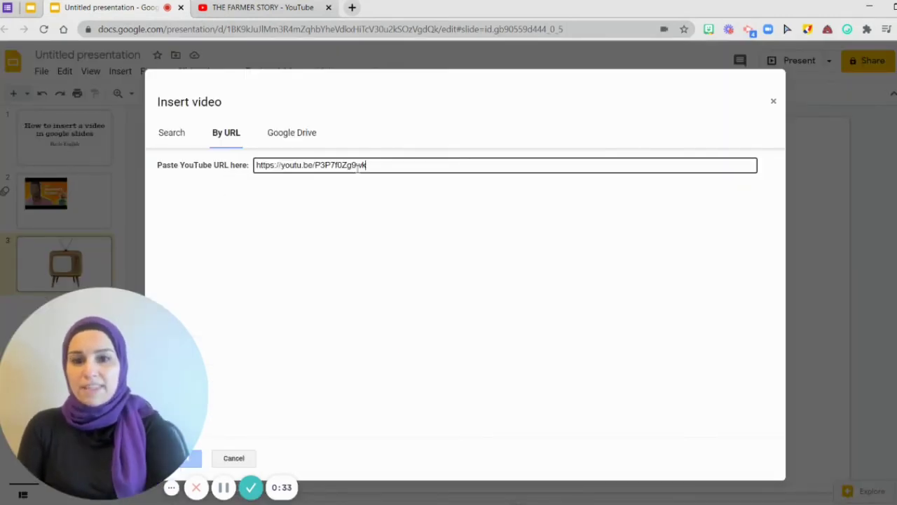
{"action": "key", "text": "Return"}
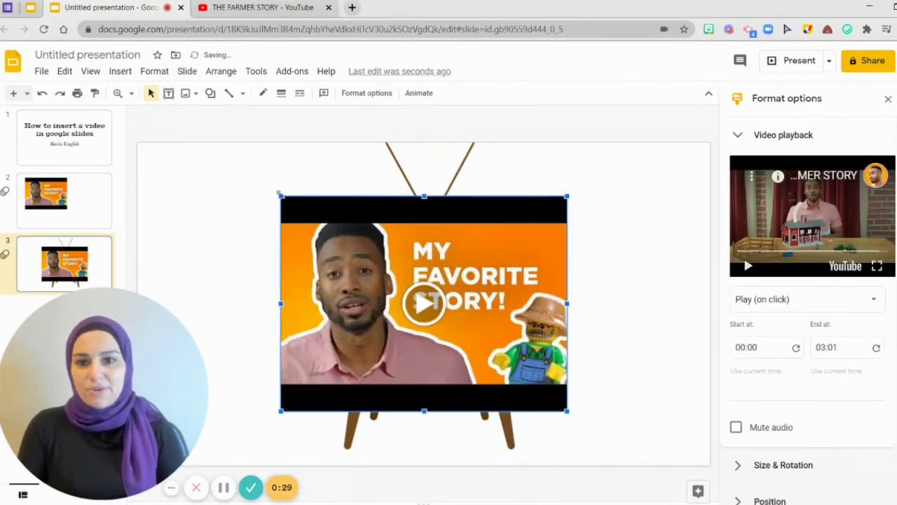
Shrink and position the video so it sits centred inside the TV's screen.
{"action": "left_click_drag", "start_coordinate": [280, 194], "coordinate": [336, 238]}
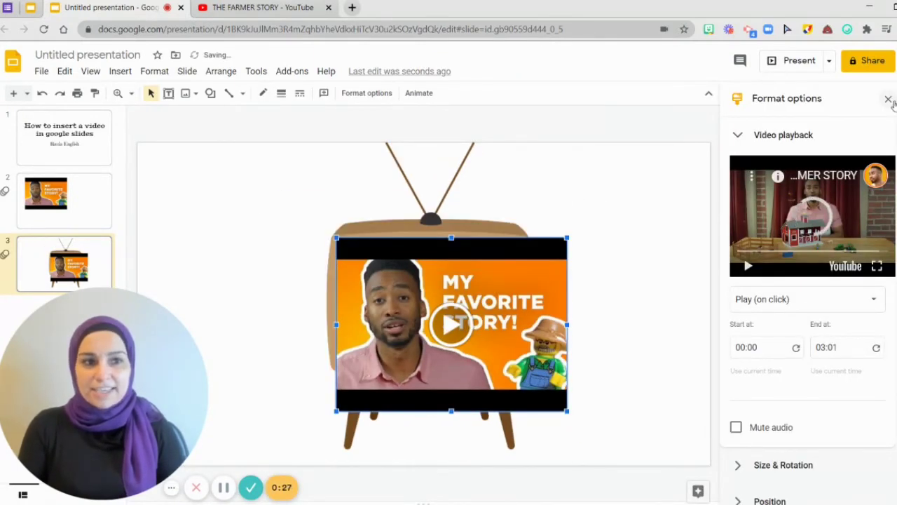
{"action": "left_click", "coordinate": [888, 99]}
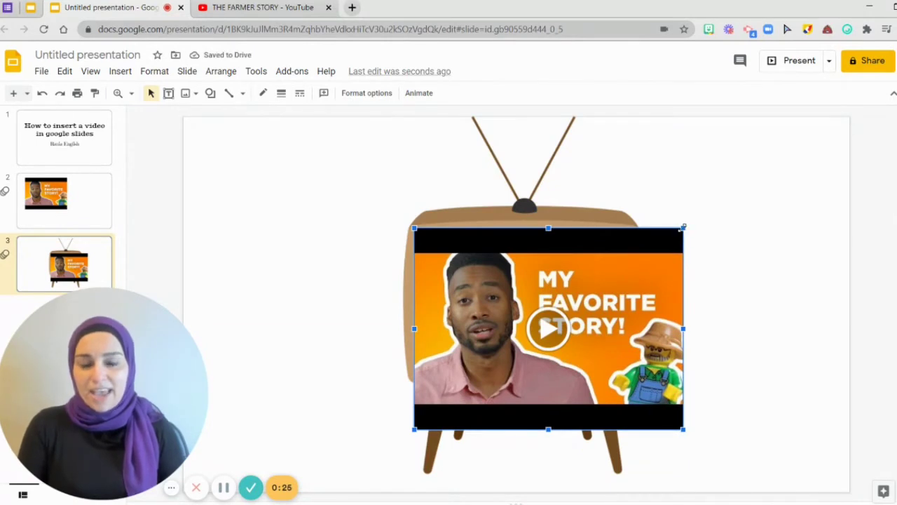
{"action": "left_click_drag", "start_coordinate": [683, 227], "coordinate": [651, 253]}
{"action": "left_click_drag", "start_coordinate": [578, 295], "coordinate": [574, 276]}
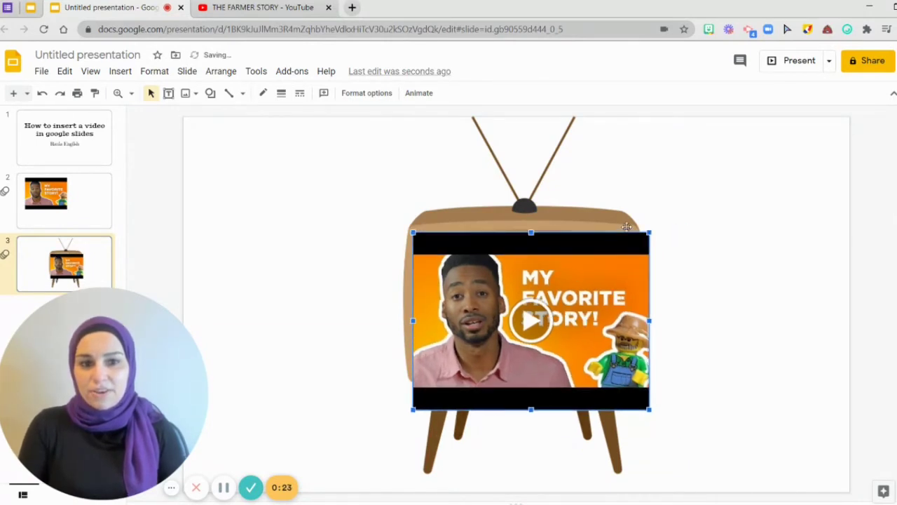
{"action": "left_click_drag", "start_coordinate": [649, 232], "coordinate": [627, 248]}
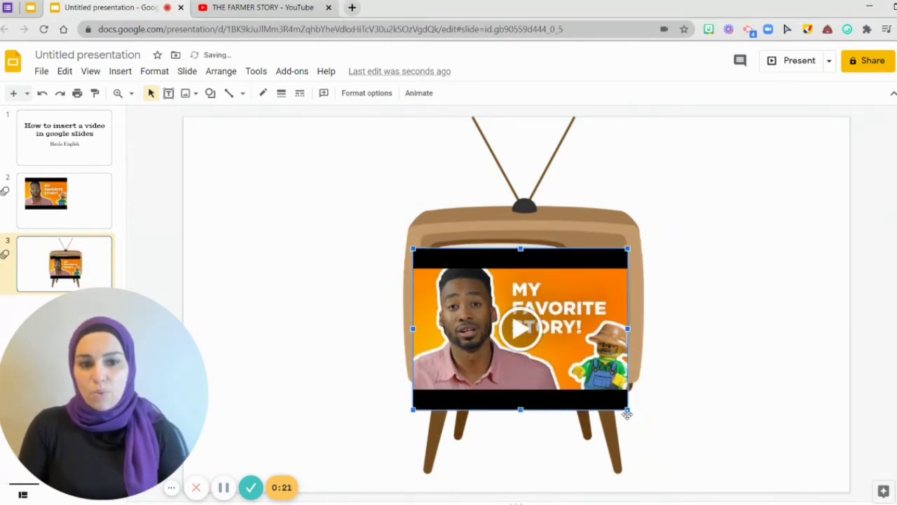
{"action": "left_click_drag", "start_coordinate": [627, 414], "coordinate": [574, 369]}
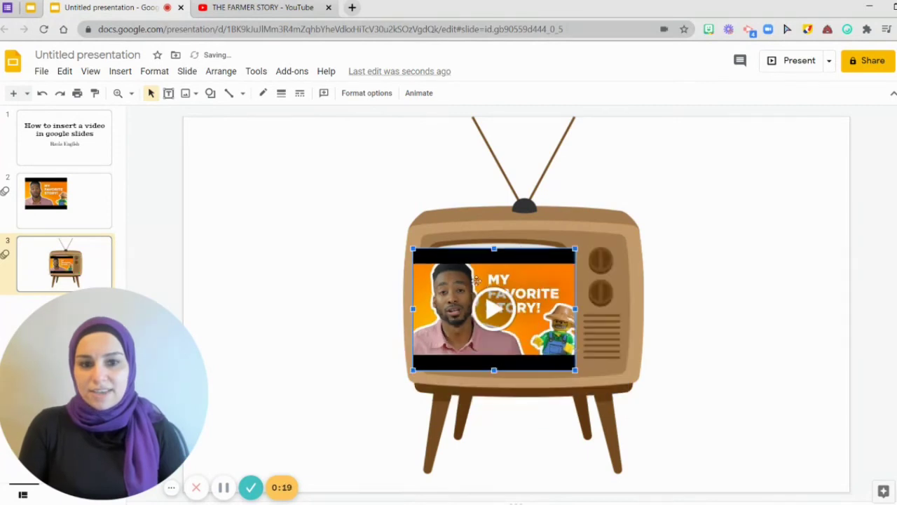
{"action": "left_click_drag", "start_coordinate": [475, 280], "coordinate": [492, 274]}
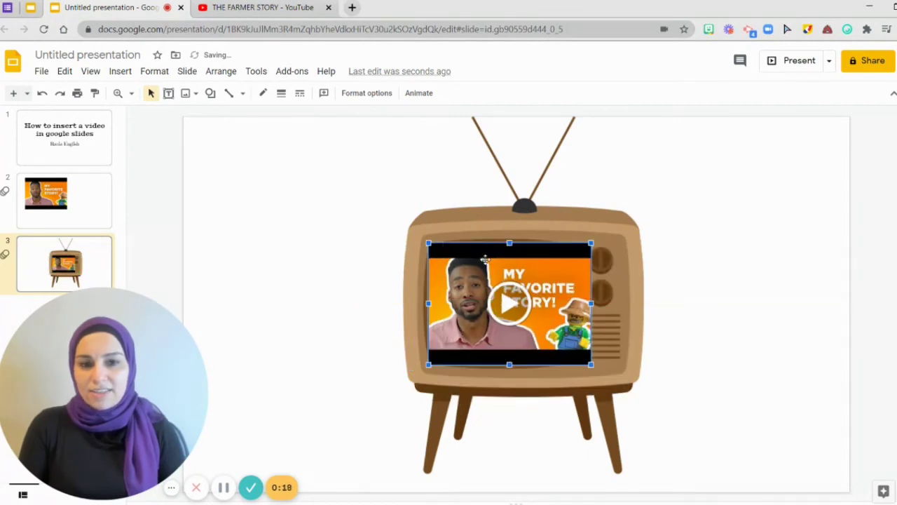
{"action": "left_click", "coordinate": [709, 317]}
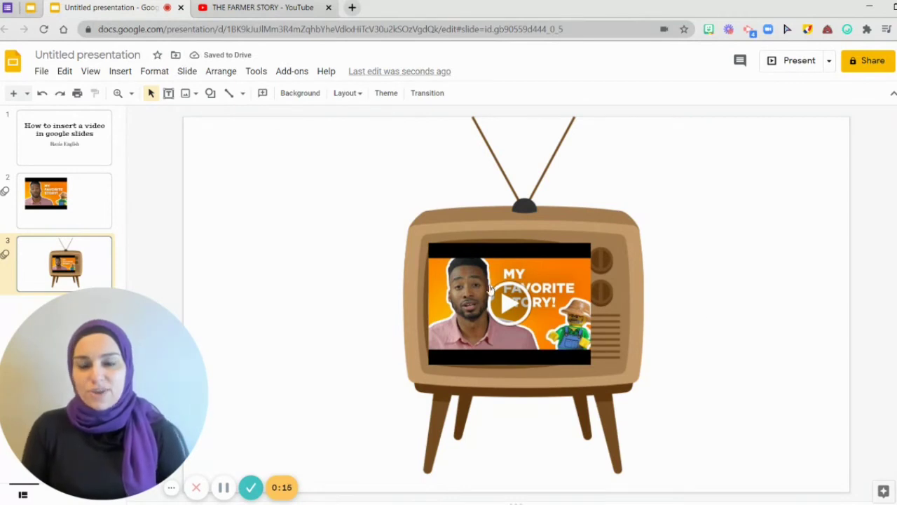
Play THE FARMER STORY video inside the TV screen to check it works.
{"action": "left_click", "coordinate": [506, 314]}
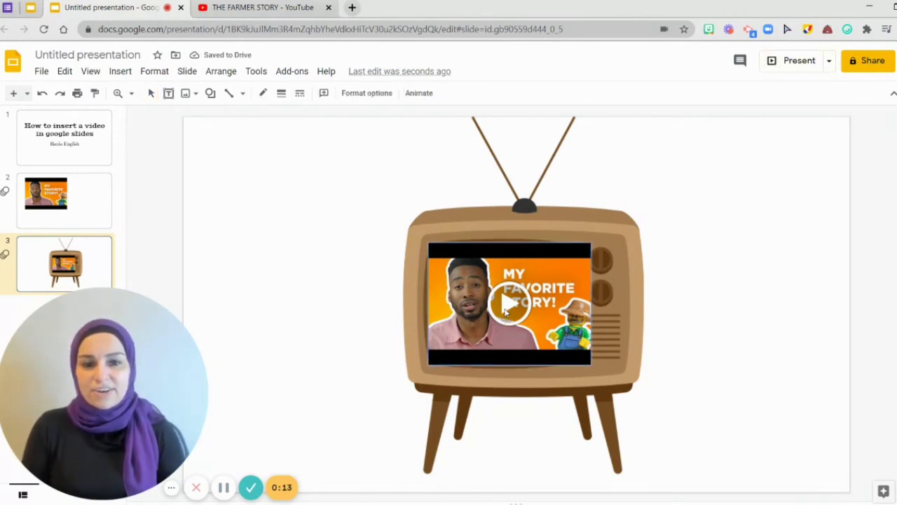
{"action": "left_click", "coordinate": [506, 312]}
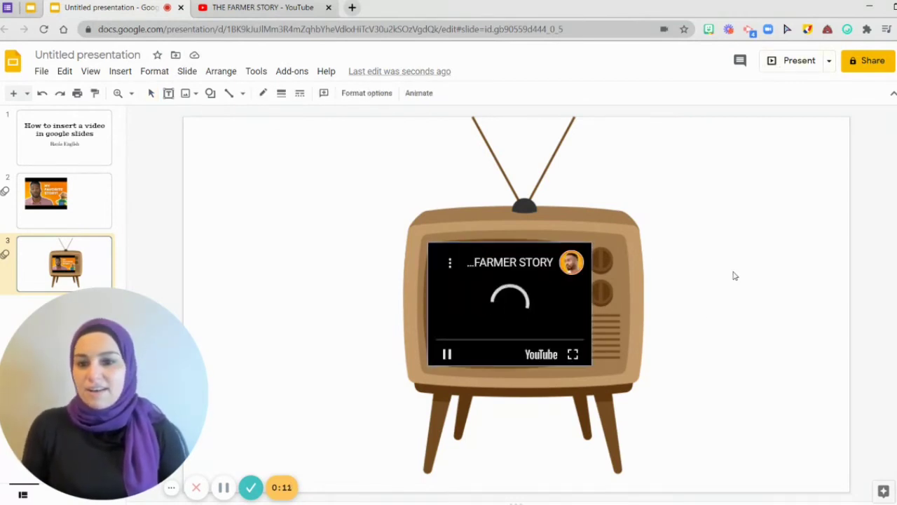